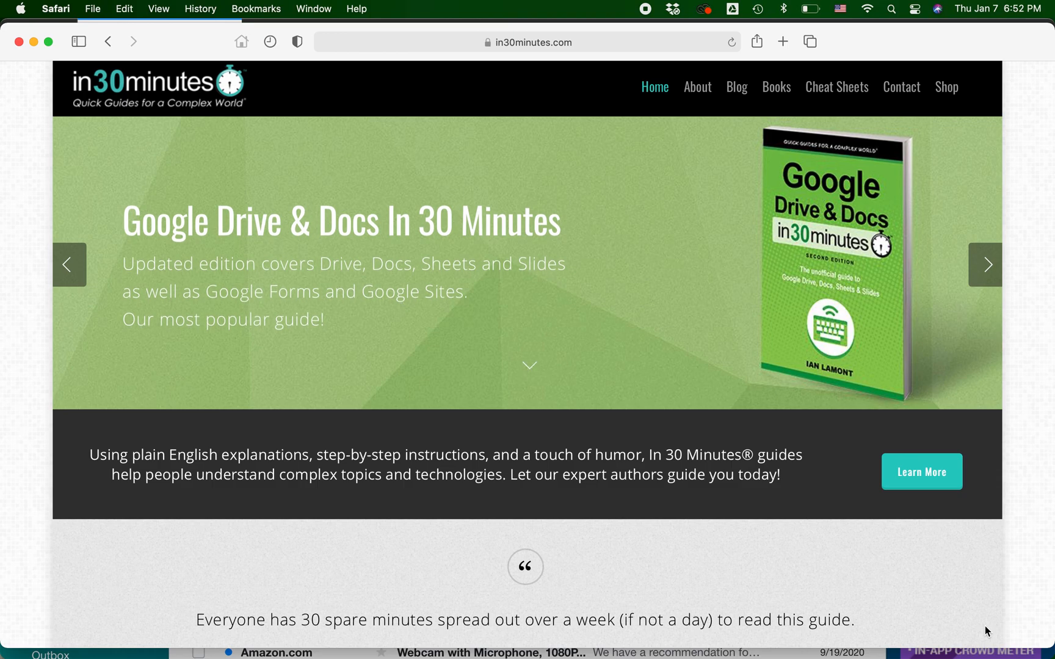
# Switch from Safari to the Firefox window holding the Yahoo Mail folder
pyautogui.press('cmd+Tab')
pyautogui.press('super+Tab')
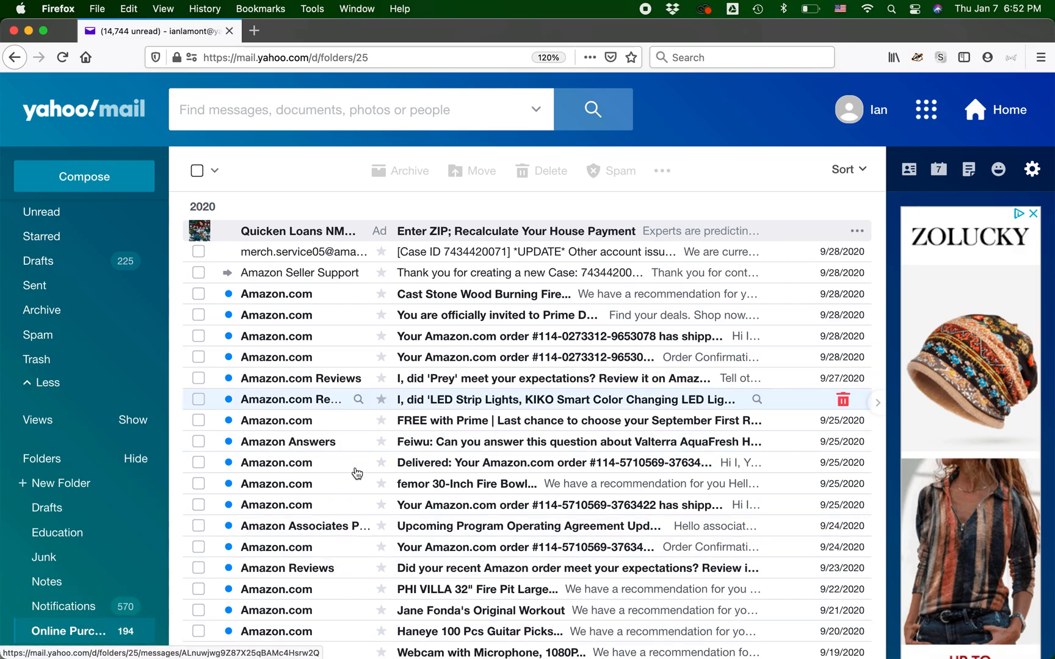
pyautogui.scroll(-3, 365, 406)
pyautogui.scroll(2, 367, 411)
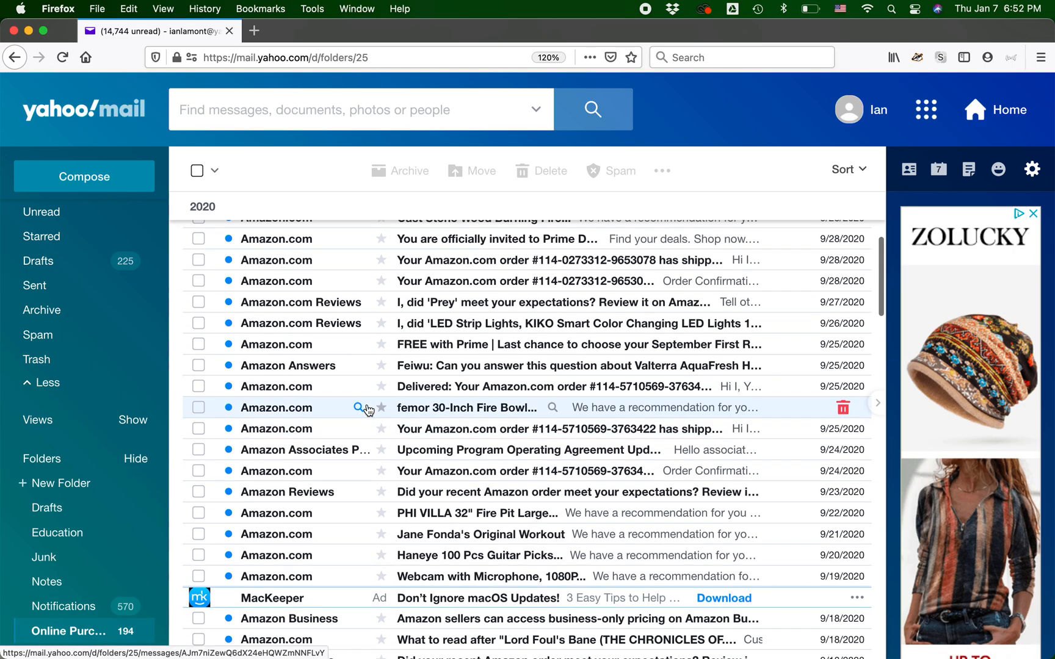
pyautogui.scroll(1, 366, 411)
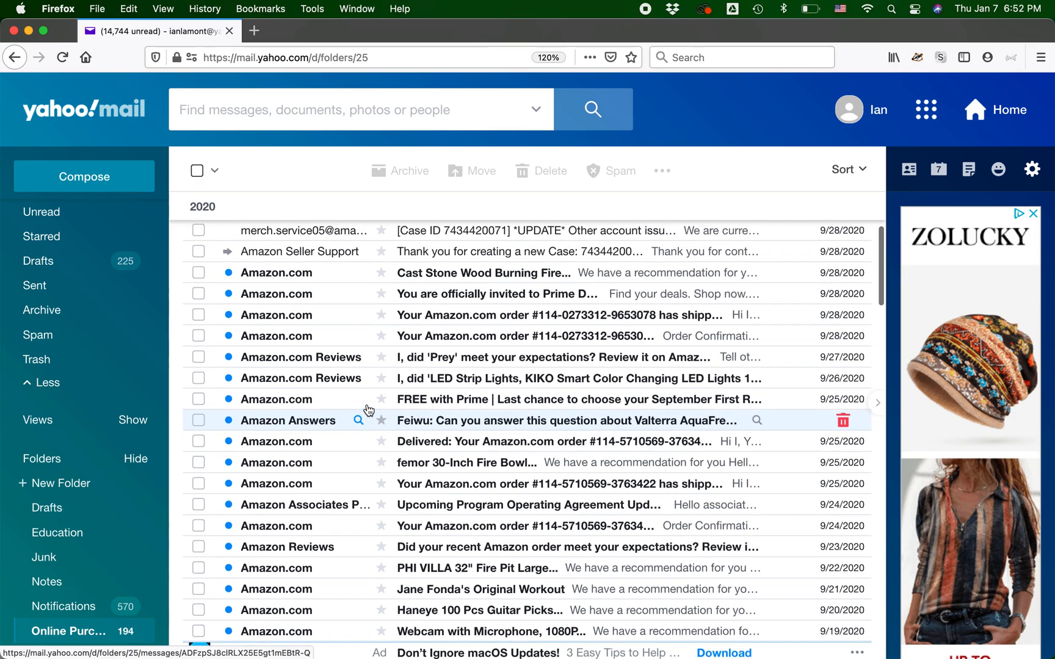
pyautogui.scroll(-1, 496, 401)
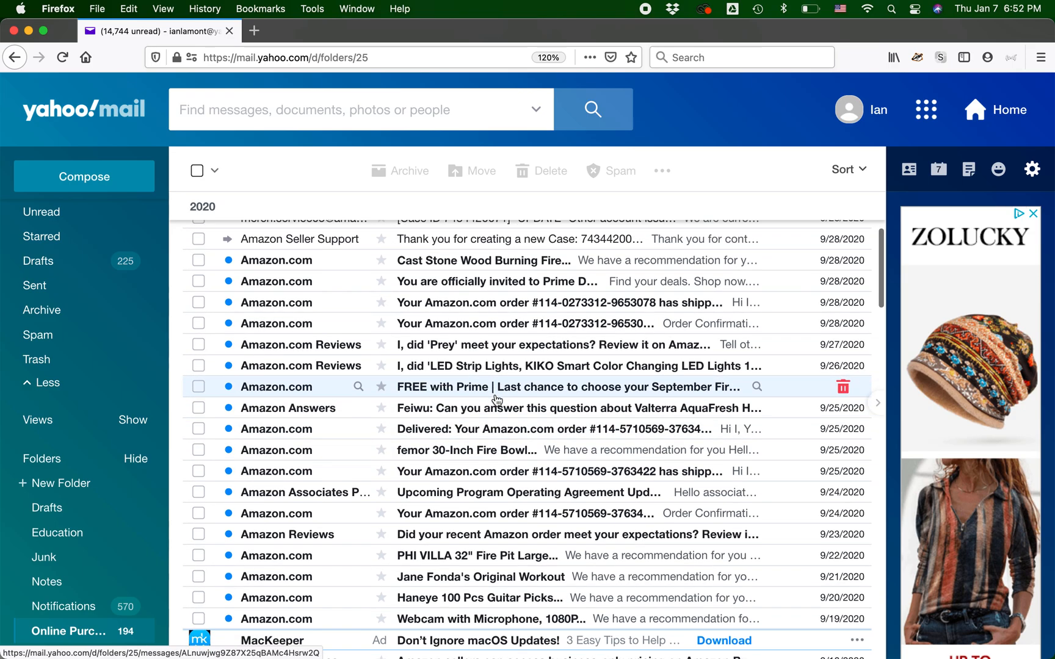
pyautogui.scroll(-2, 496, 401)
pyautogui.scroll(4, 496, 400)
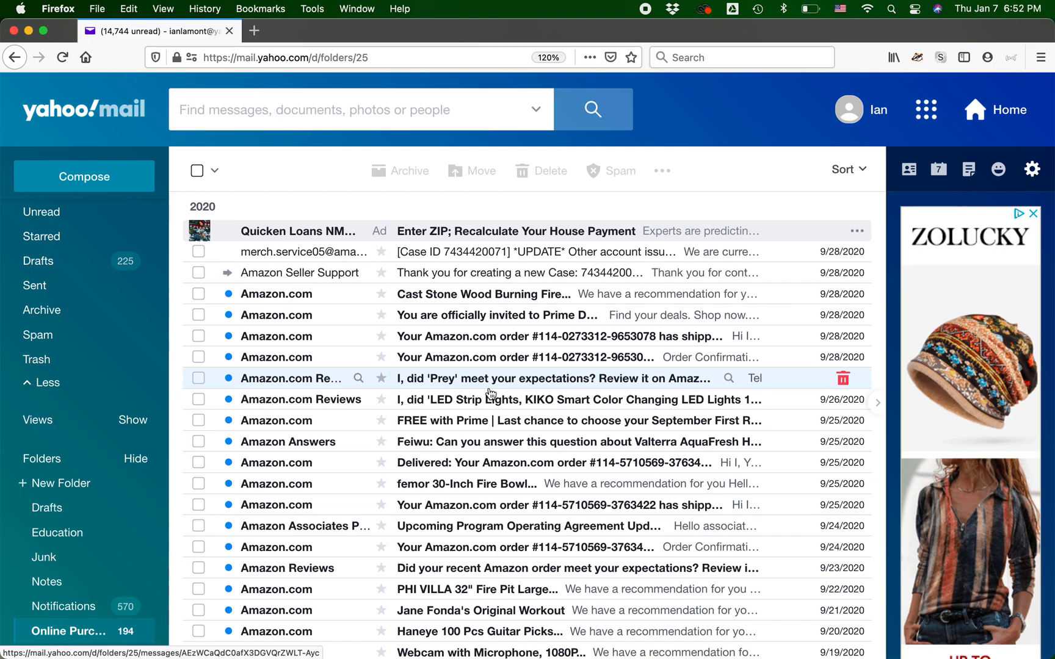
pyautogui.moveTo(528, 324)
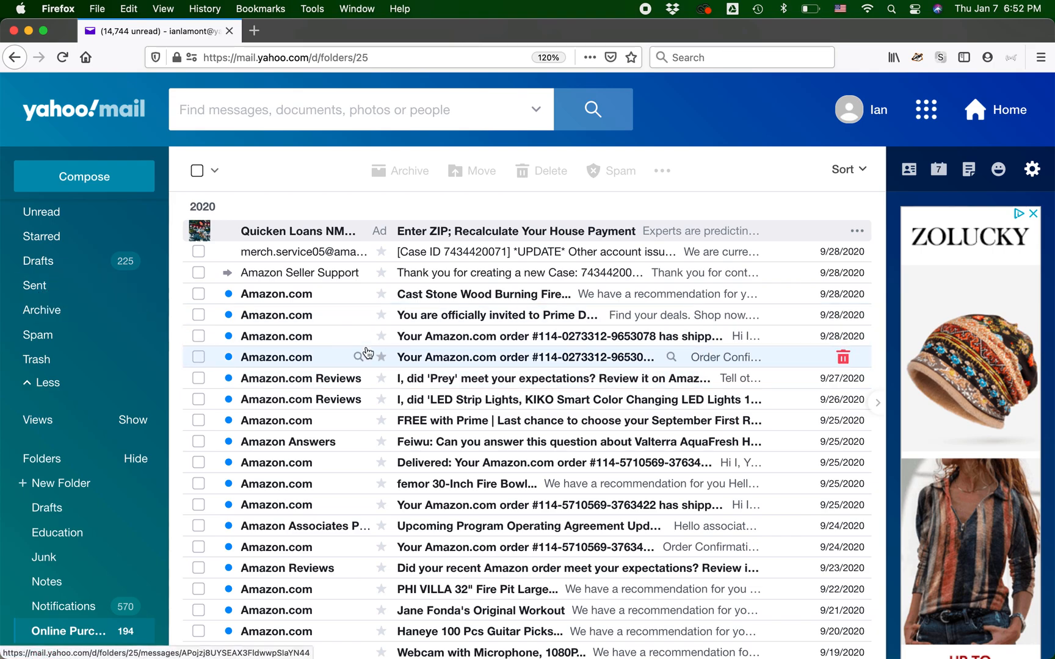
pyautogui.scroll(-1, 367, 354)
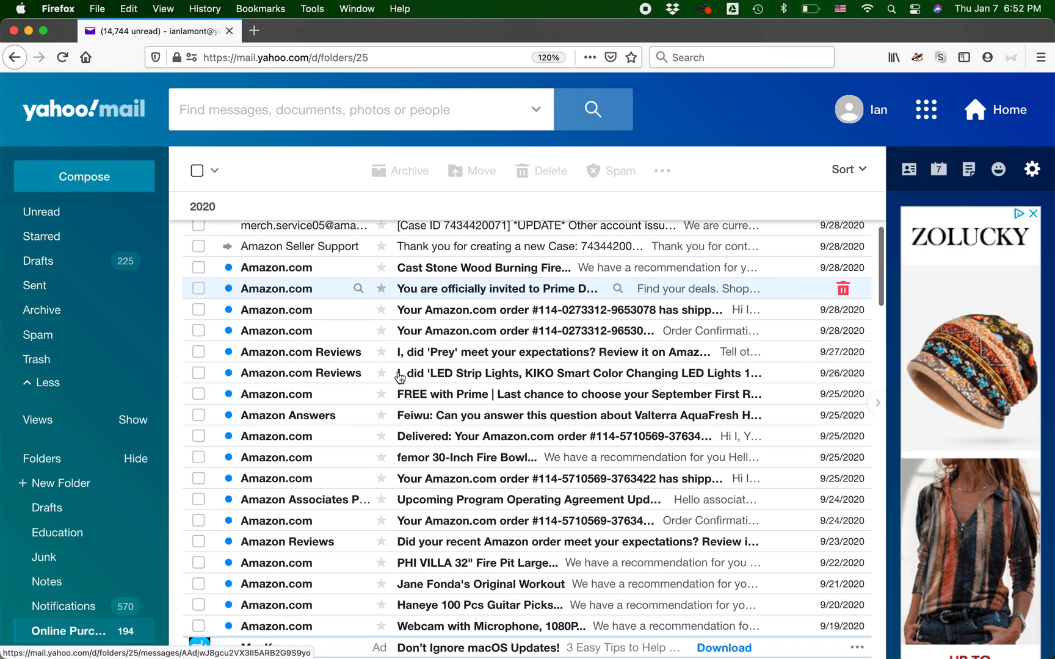
pyautogui.scroll(-5, 398, 412)
pyautogui.scroll(-3, 398, 412)
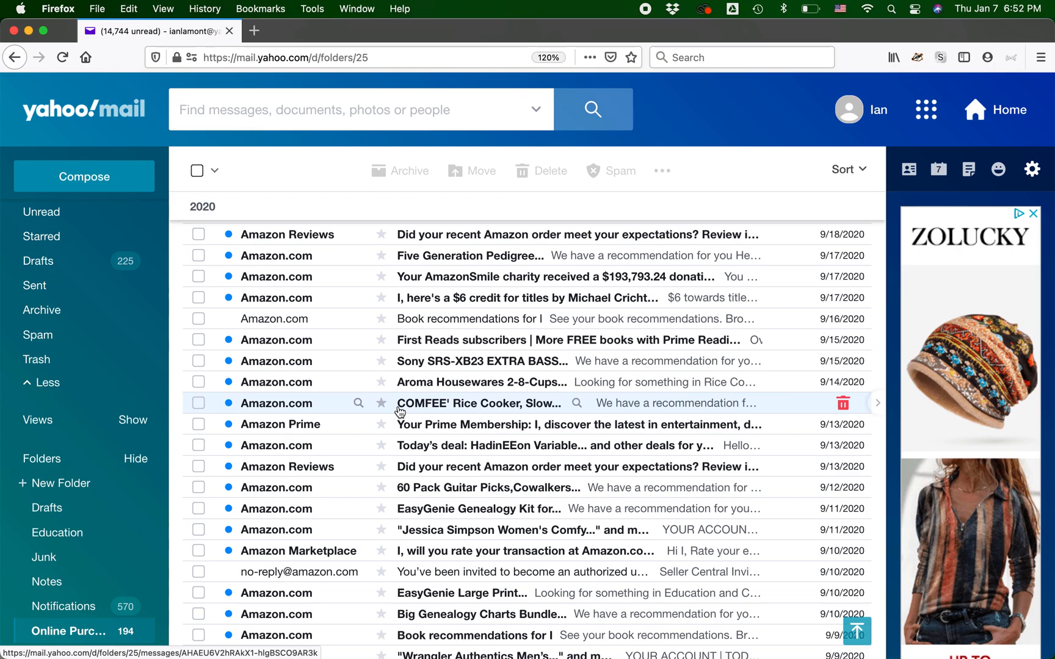
pyautogui.scroll(1, 399, 413)
pyautogui.scroll(2, 401, 407)
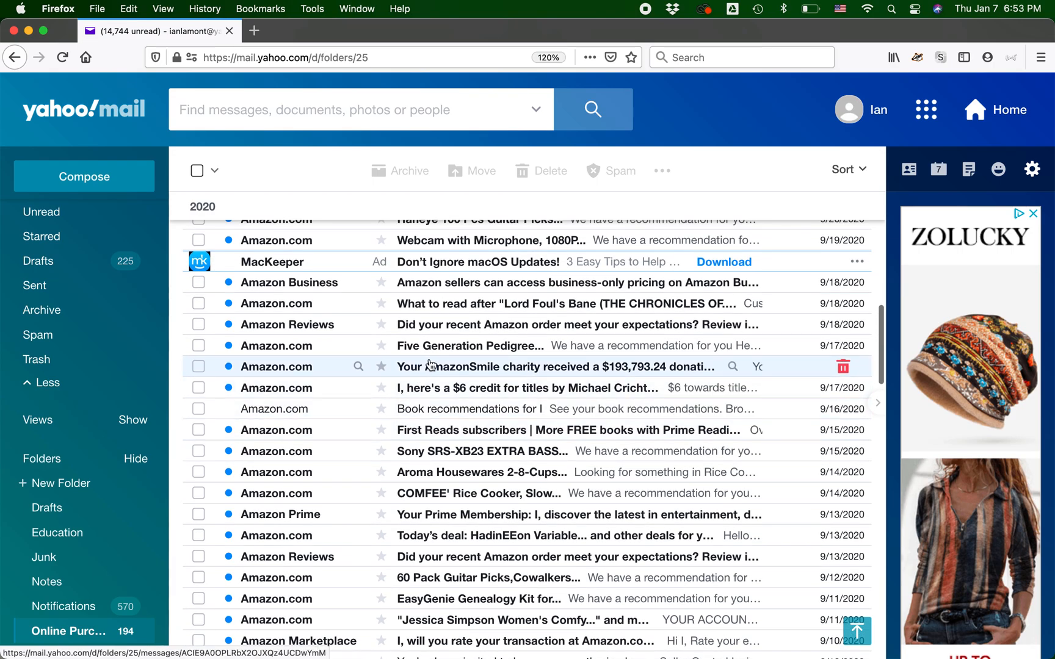
pyautogui.scroll(1, 429, 365)
pyautogui.scroll(4, 429, 365)
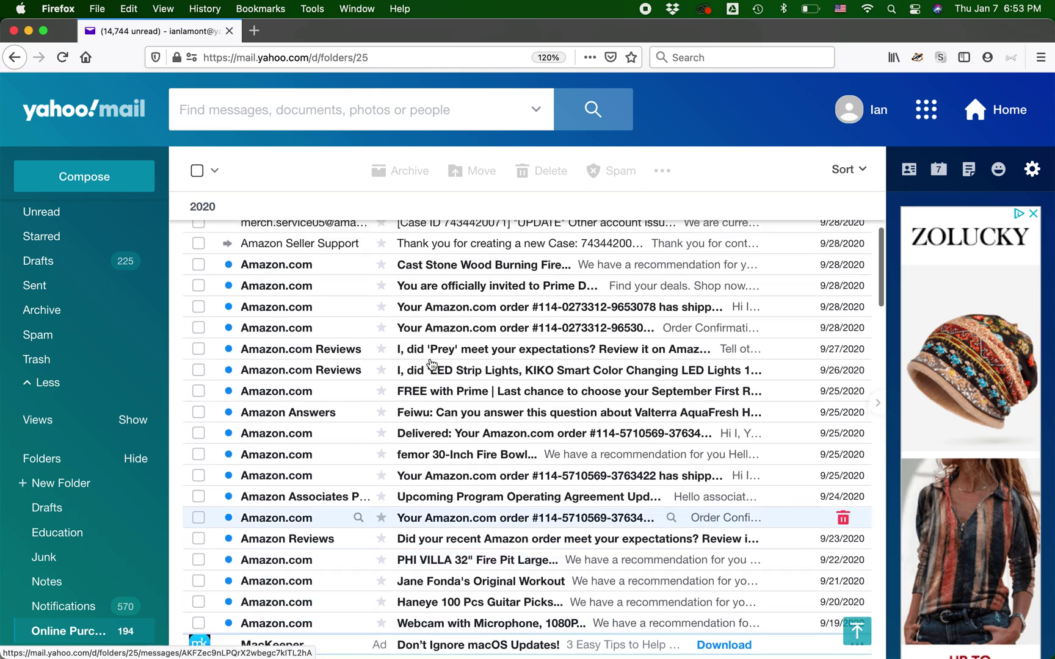
pyautogui.click(229, 111)
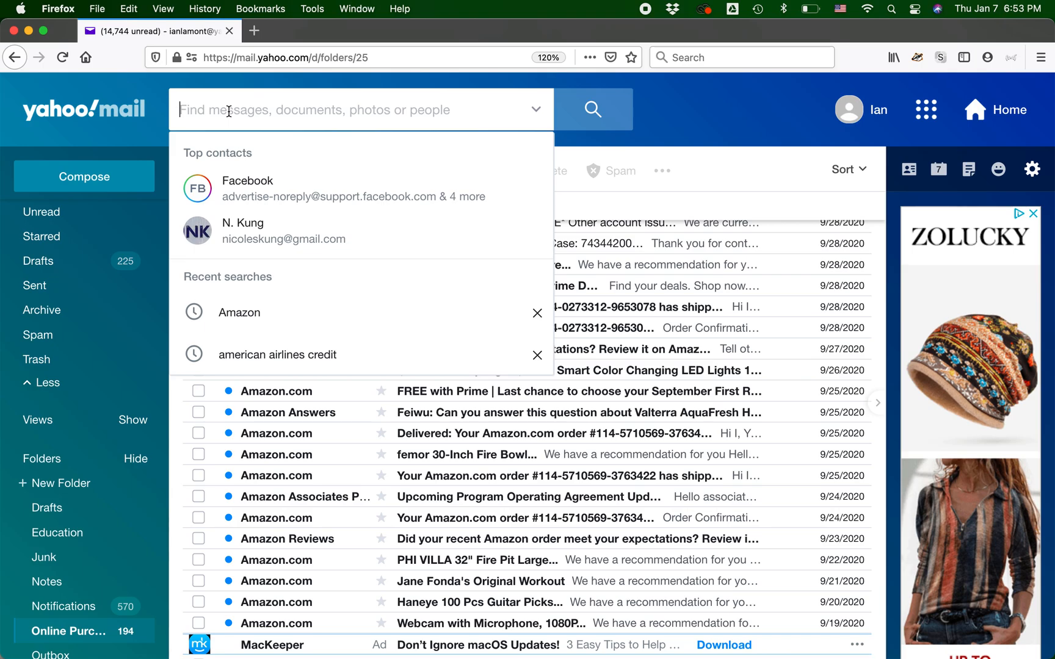
pyautogui.write('amazon')
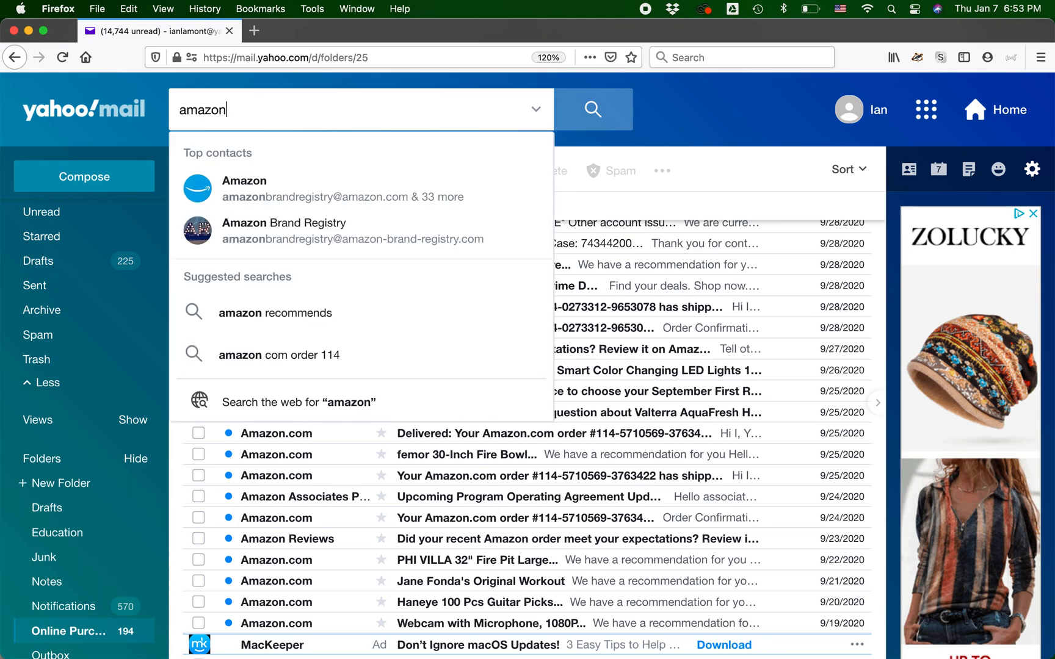
# Run a search for 'amazon' across all mail and bring up the advanced search options
pyautogui.press('Return')
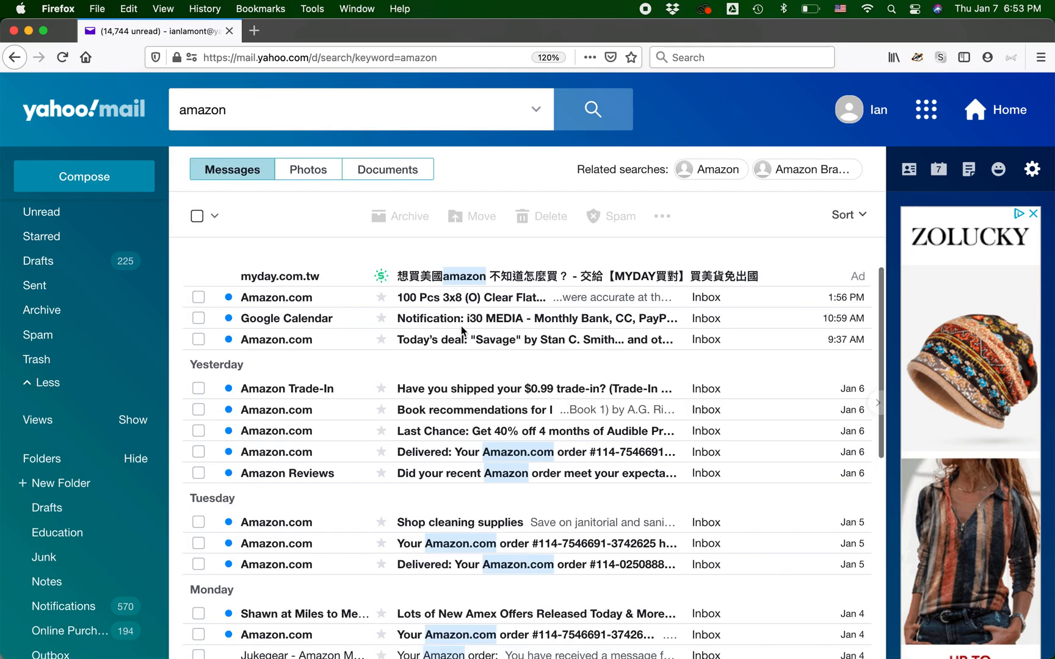
pyautogui.scroll(-1, 458, 338)
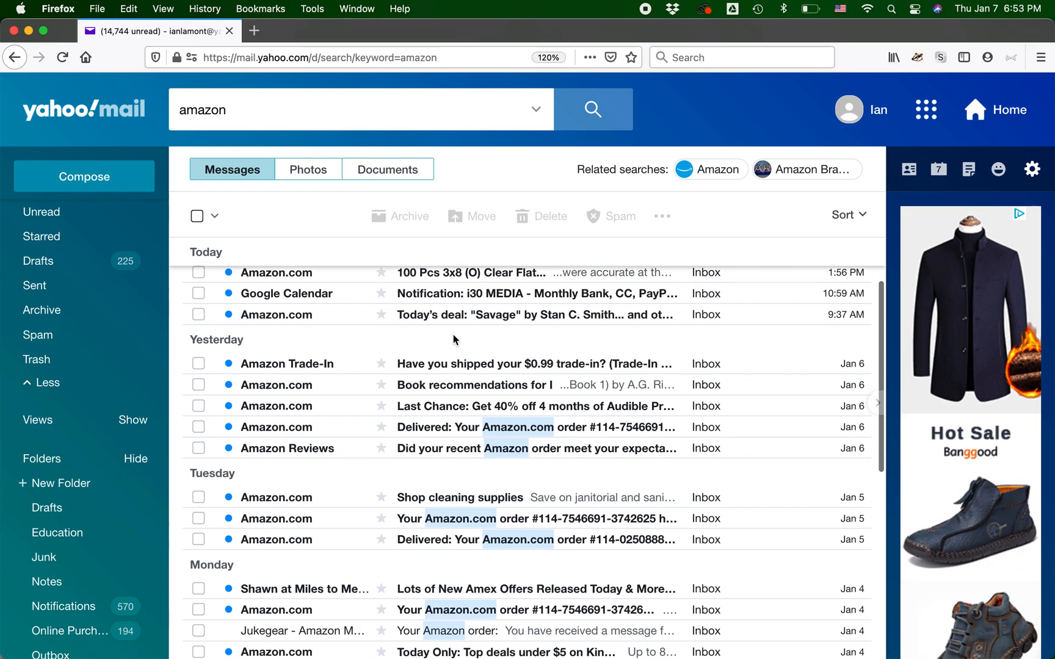
pyautogui.scroll(-1, 454, 340)
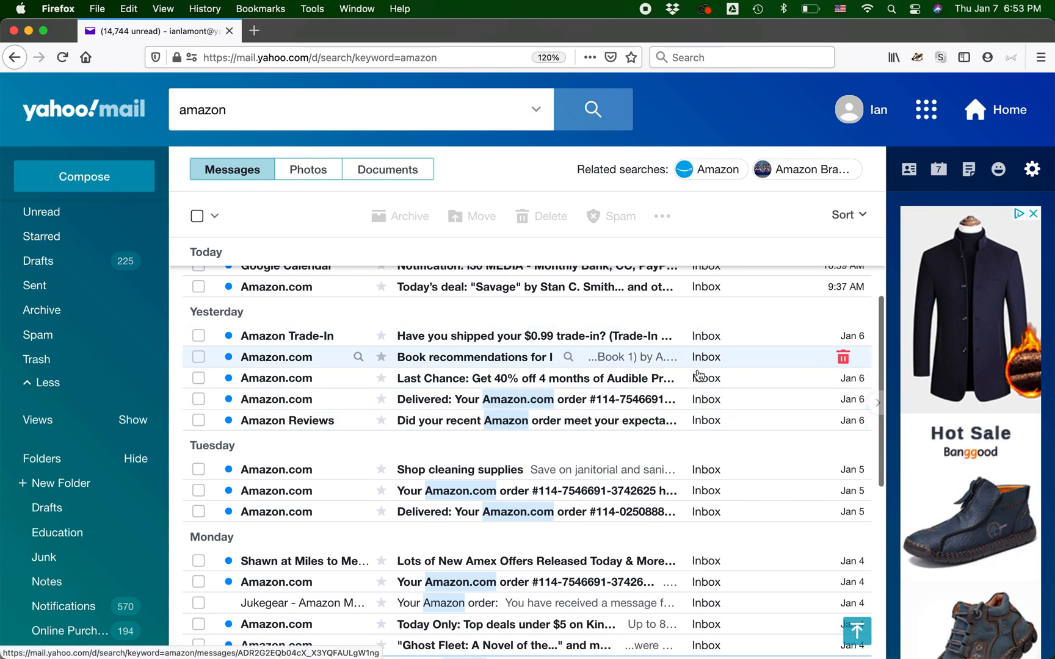
pyautogui.scroll(-3, 684, 433)
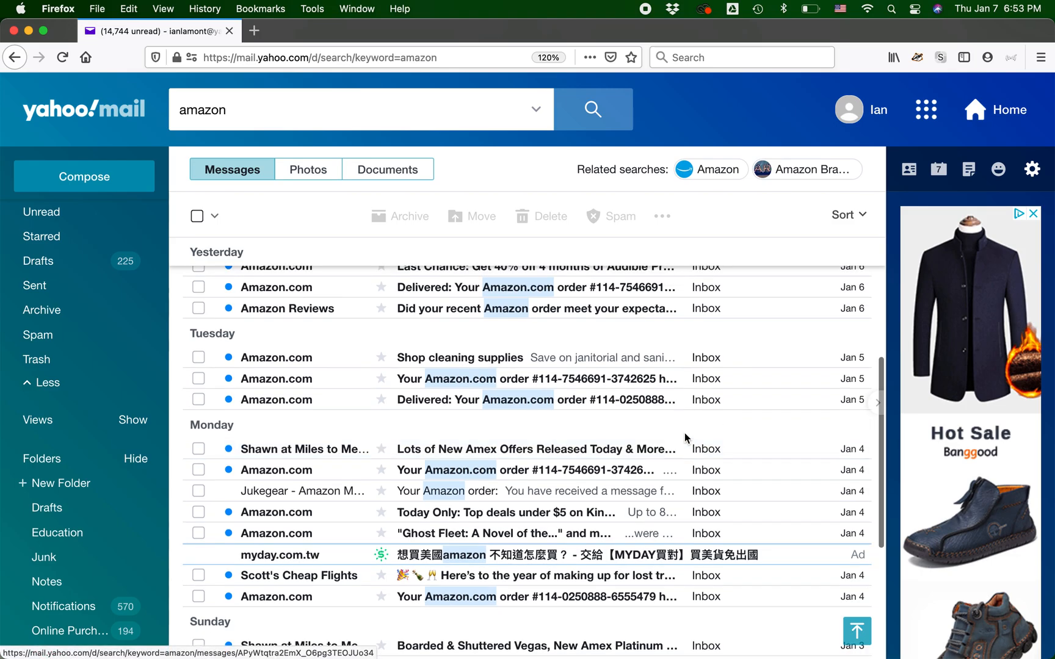
pyautogui.scroll(5, 684, 433)
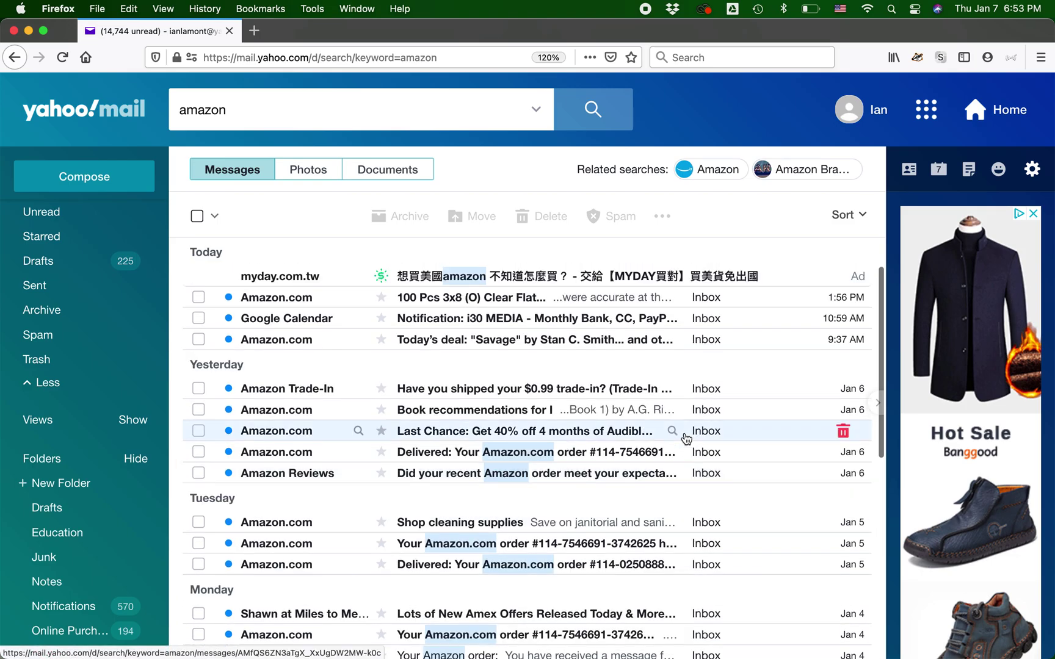
pyautogui.click(429, 111)
pyautogui.click(536, 111)
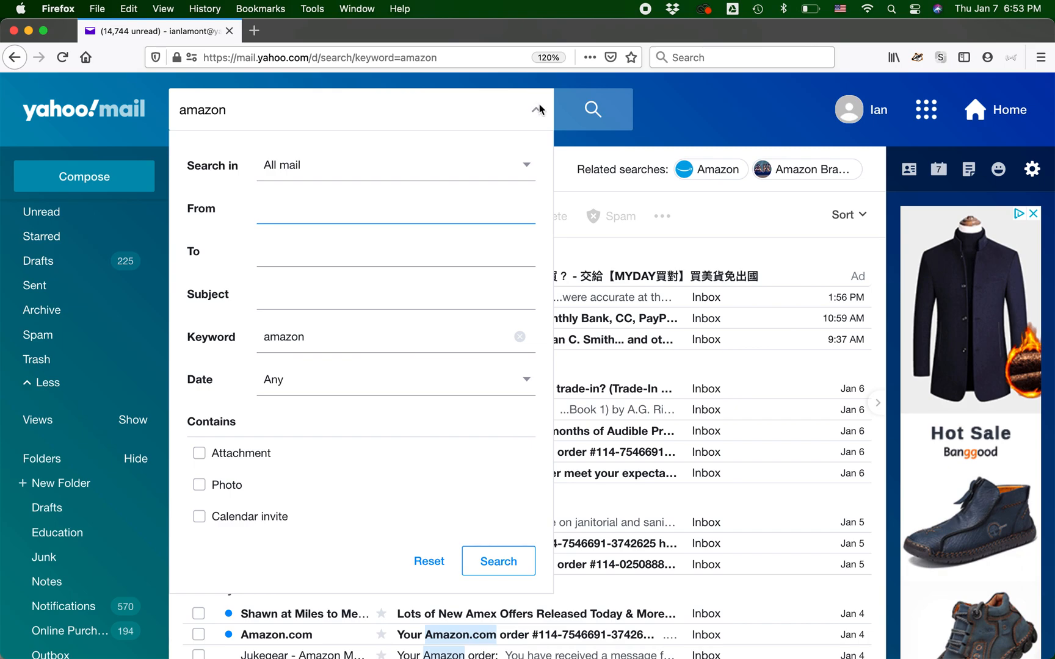
# Limit the advanced search to the Sent folder, keeping the keyword 'amazon'
pyautogui.click(537, 108)
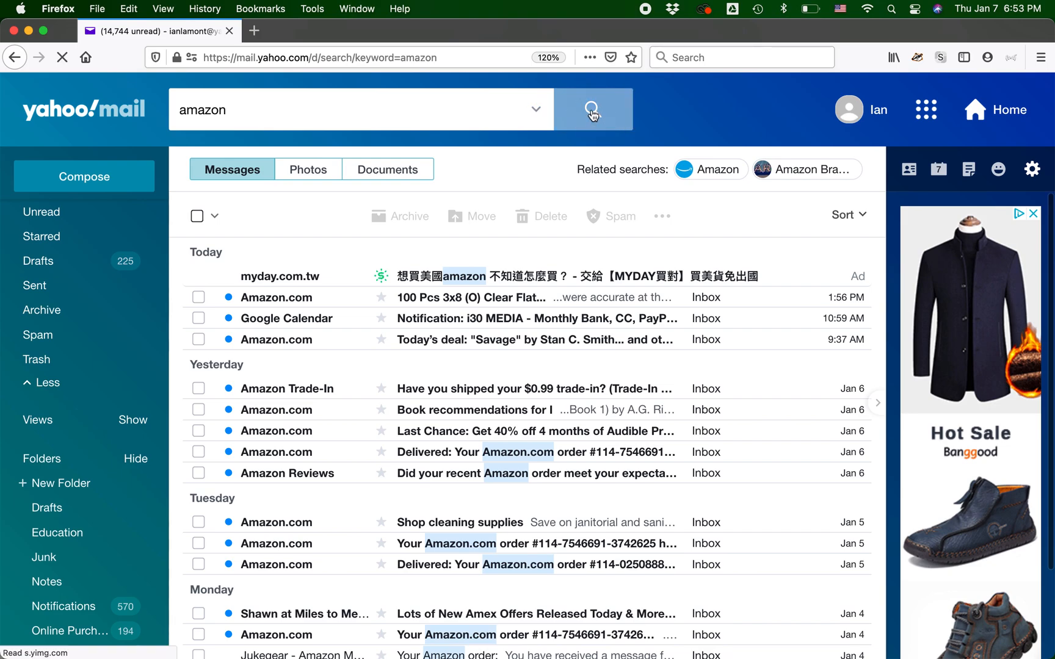
pyautogui.click(534, 113)
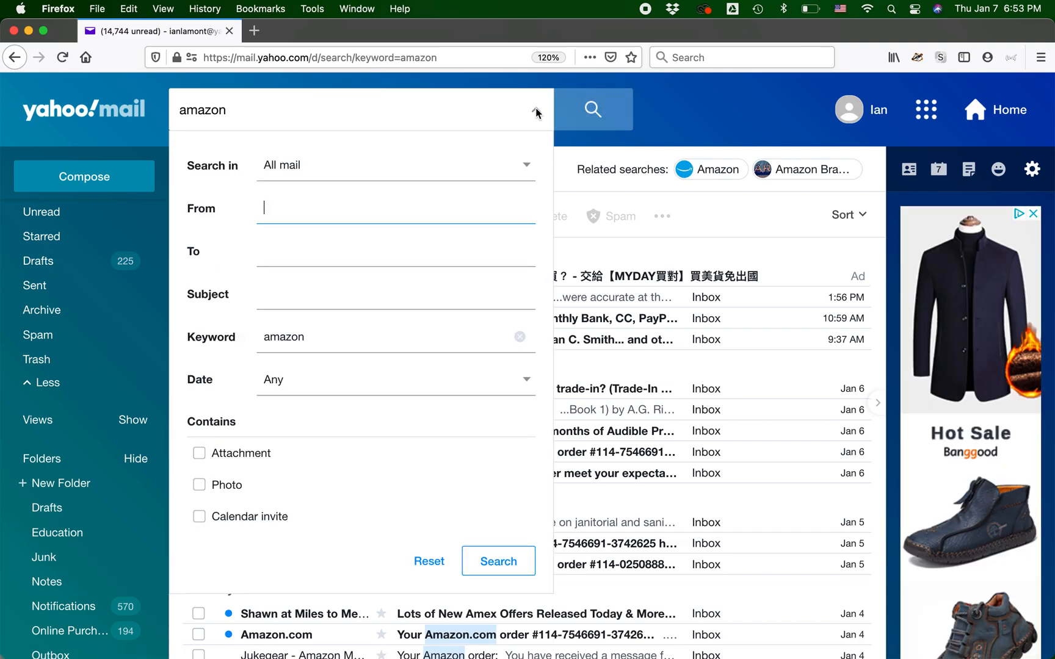
pyautogui.click(528, 164)
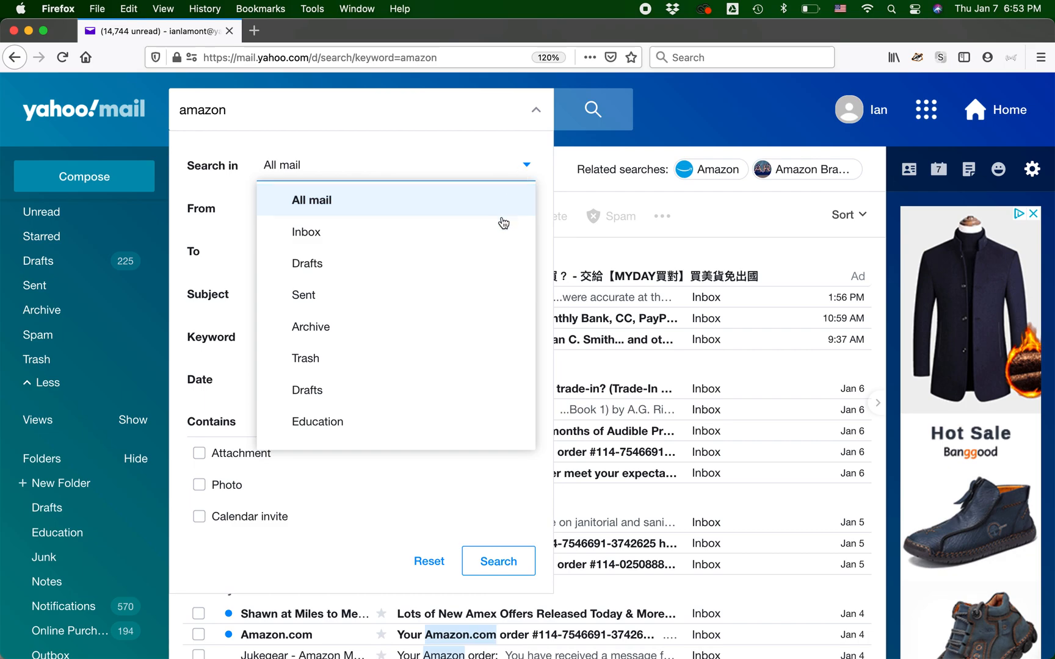
pyautogui.click(489, 299)
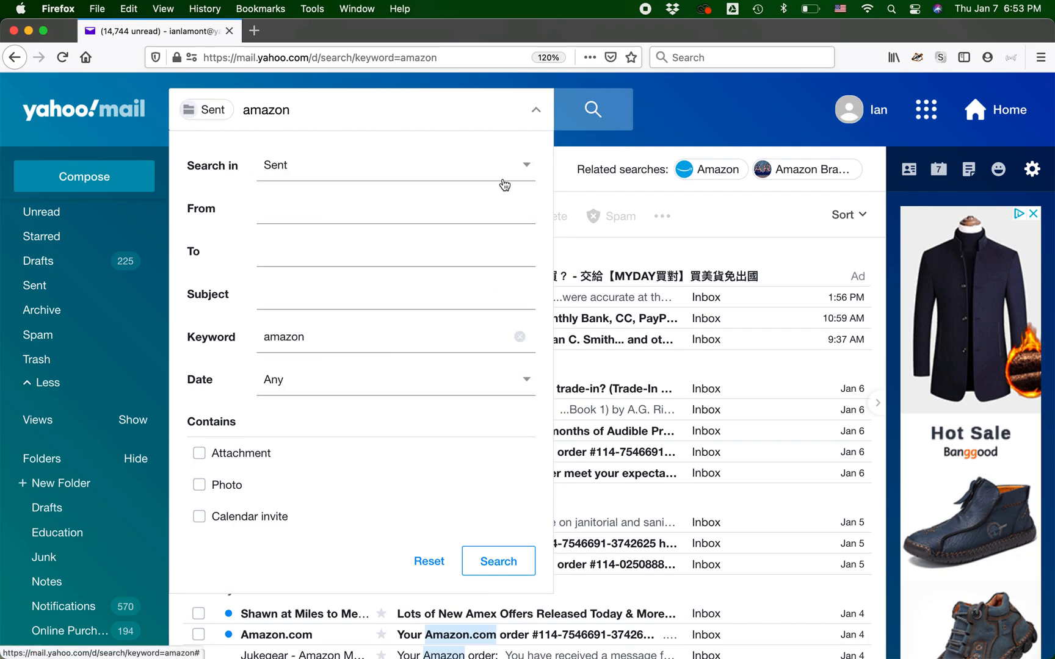
pyautogui.click(528, 168)
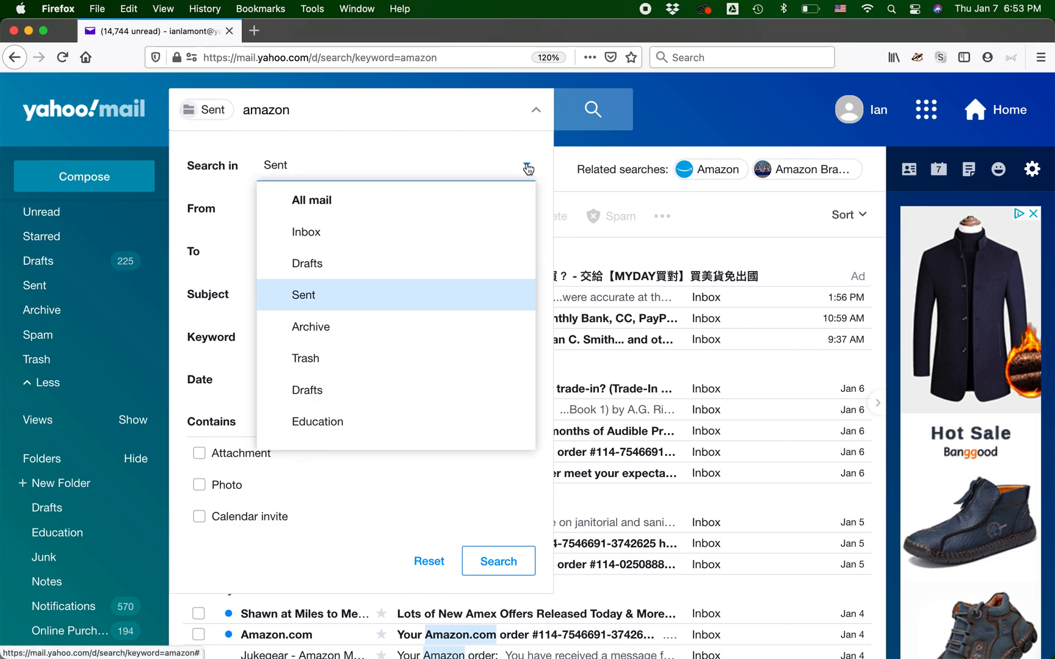
pyautogui.click(452, 294)
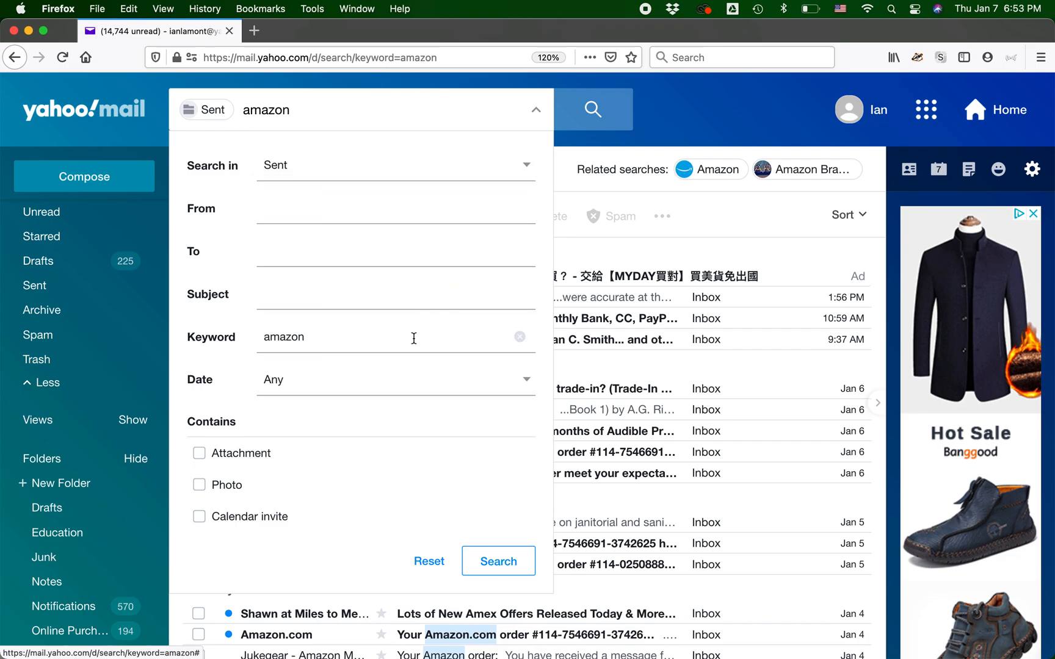
# Run the Sent-only search for 'amazon' and look through the 2018–2020 results
pyautogui.click(323, 337)
pyautogui.click(500, 563)
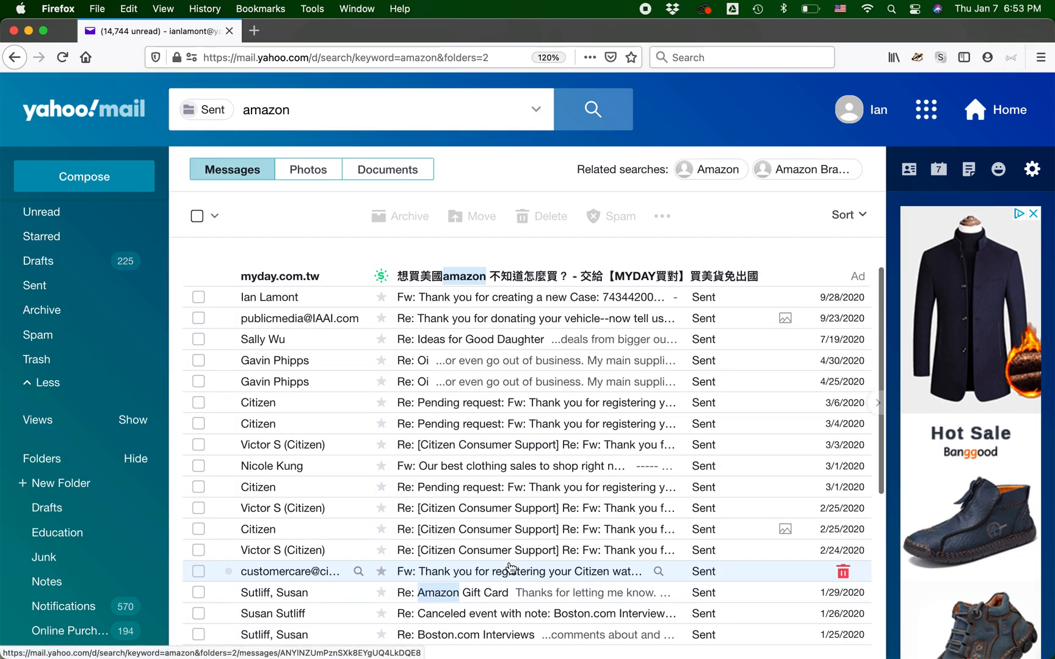
pyautogui.scroll(-3, 469, 426)
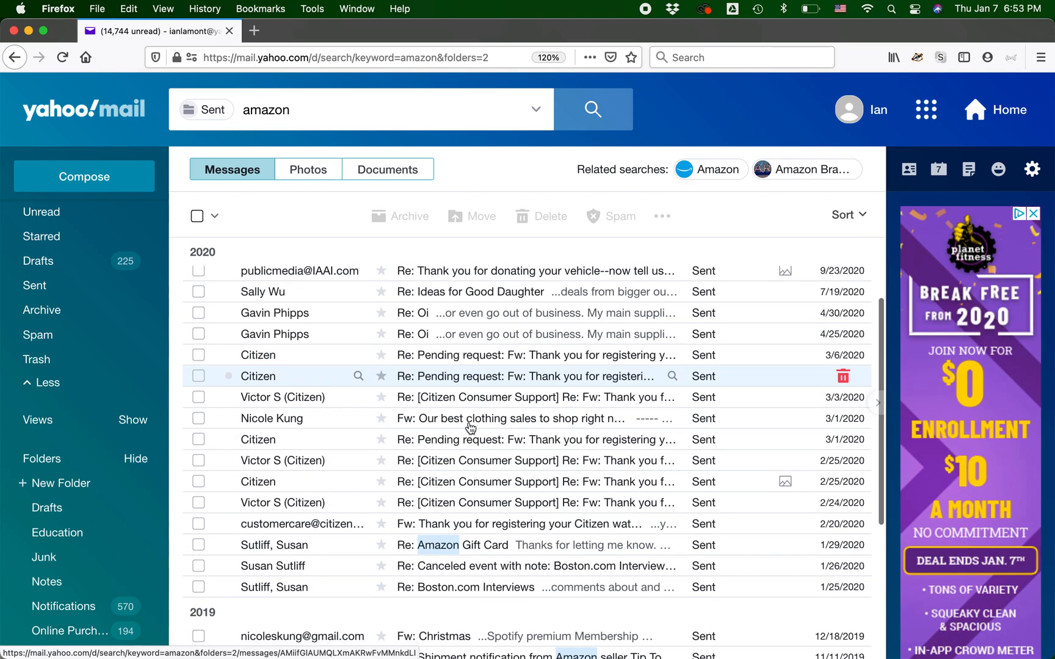
pyautogui.scroll(3, 470, 425)
pyautogui.scroll(-2, 470, 425)
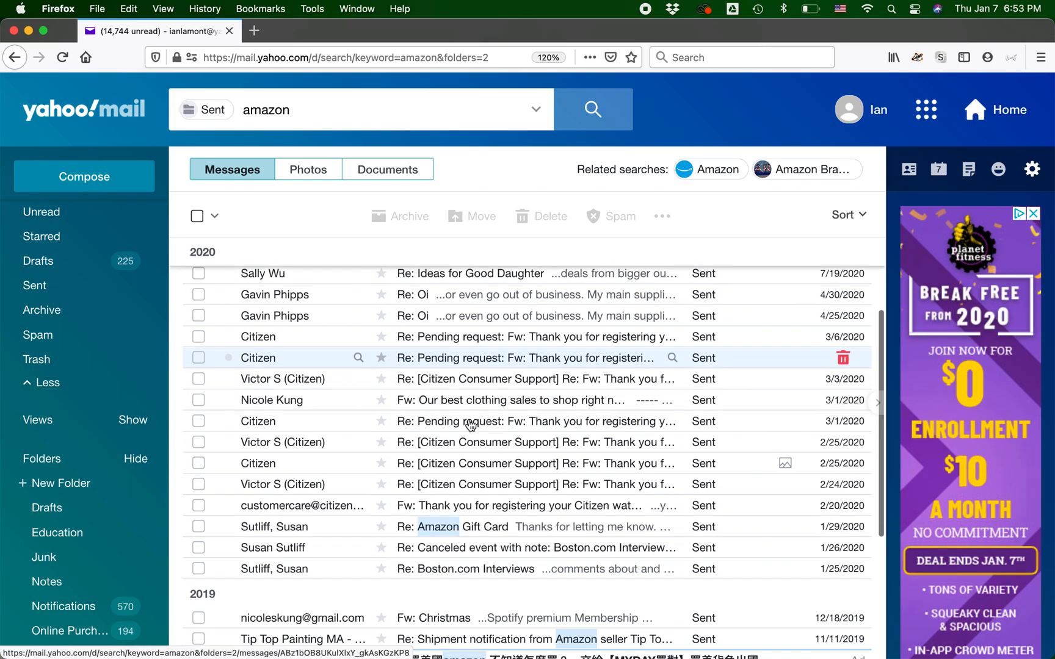
pyautogui.scroll(-1, 469, 425)
pyautogui.scroll(-1, 470, 426)
pyautogui.scroll(-3, 470, 425)
pyautogui.scroll(-1, 470, 426)
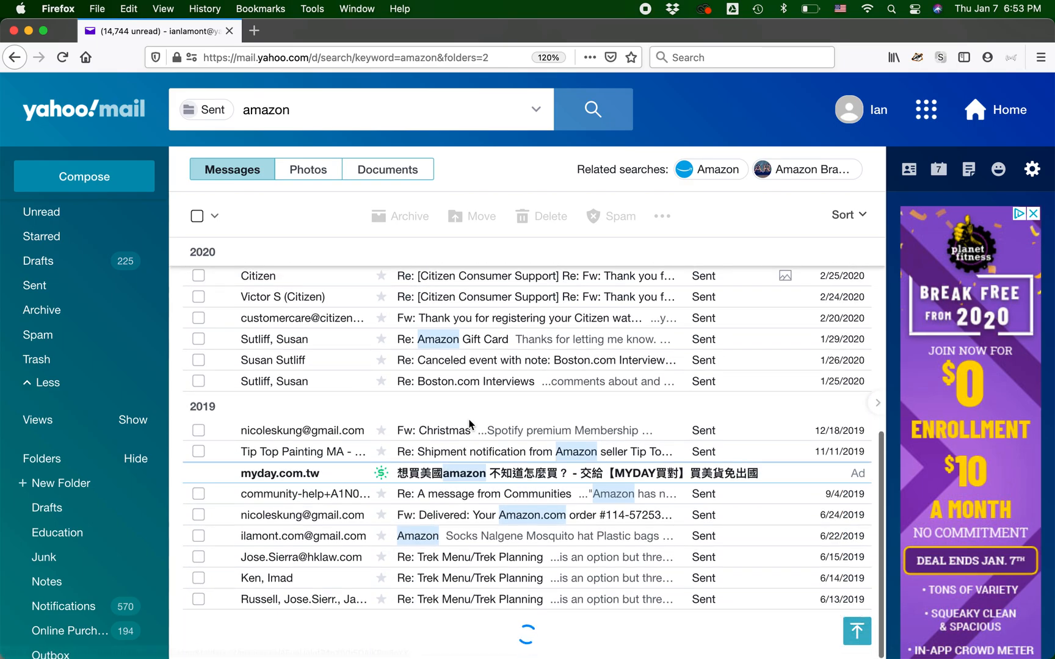
pyautogui.scroll(1, 470, 425)
pyautogui.scroll(-2, 470, 425)
pyautogui.scroll(-2, 470, 425)
pyautogui.scroll(-1, 469, 426)
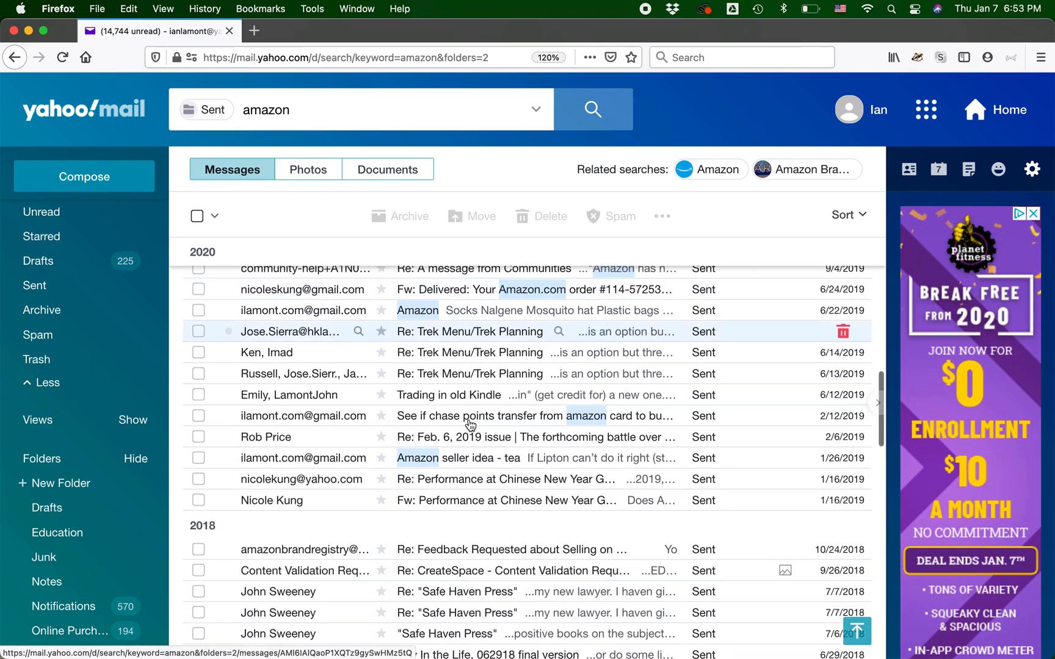
pyautogui.scroll(3, 469, 425)
pyautogui.scroll(2, 470, 425)
pyautogui.scroll(1, 470, 425)
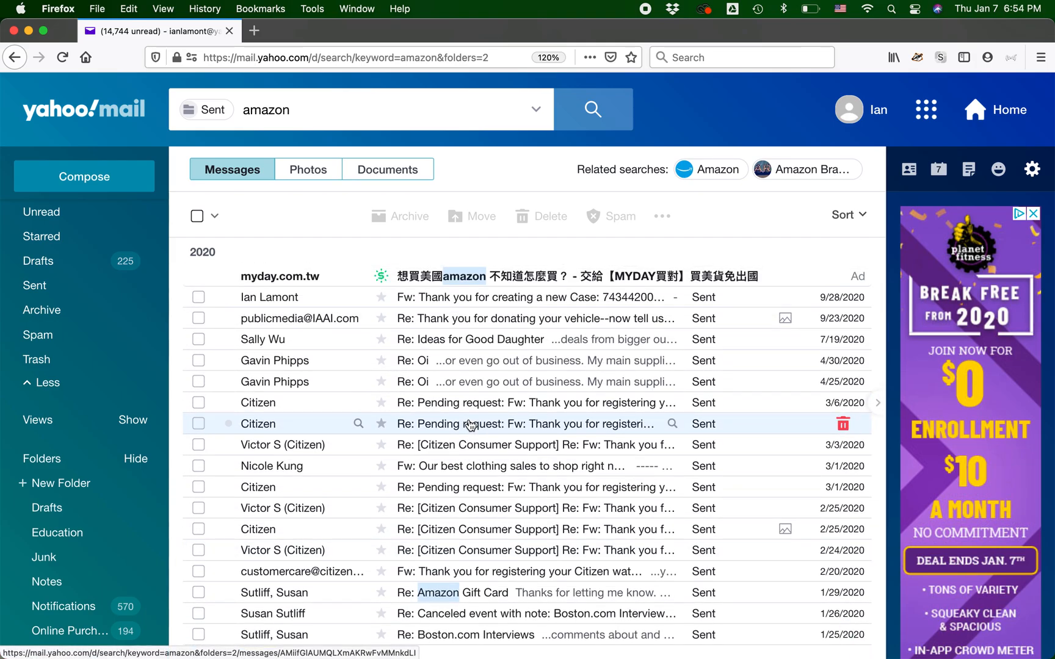
pyautogui.click(537, 109)
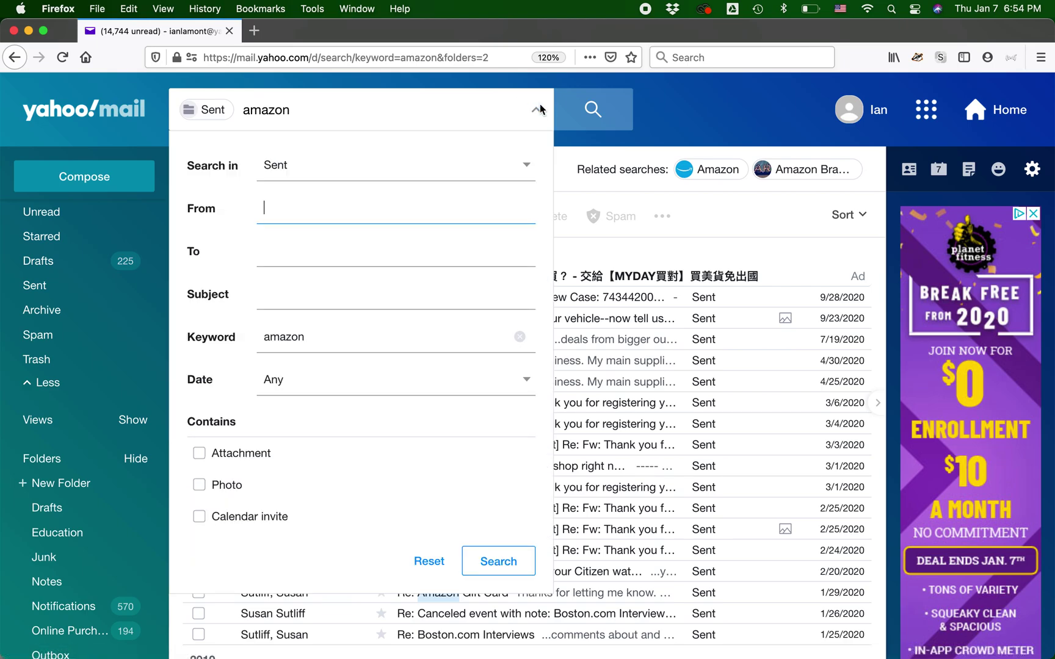
pyautogui.click(520, 337)
pyautogui.click(293, 255)
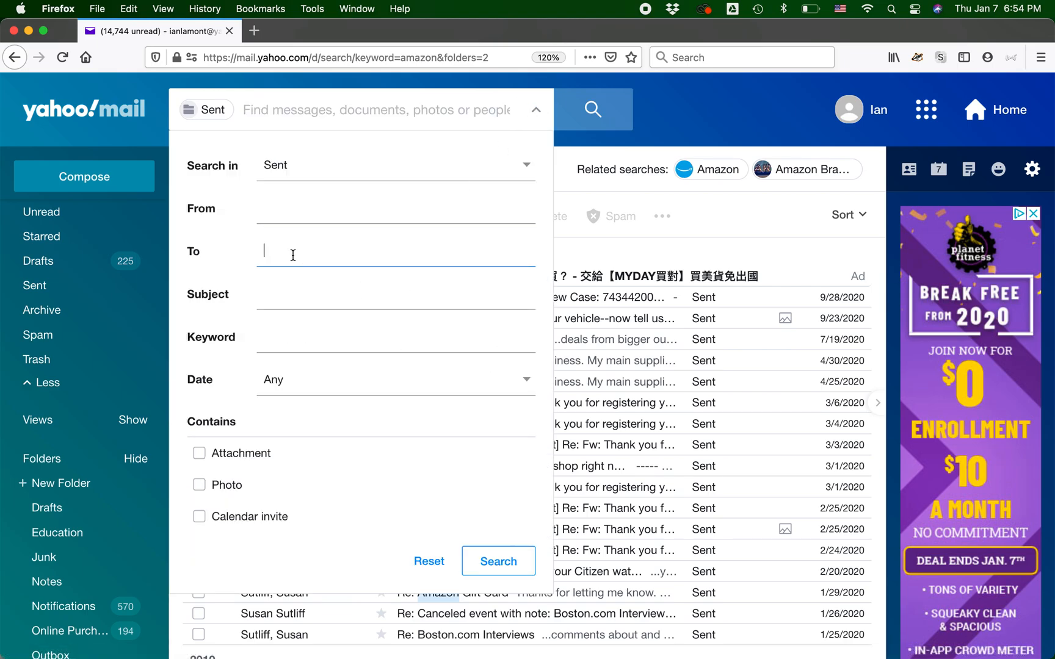
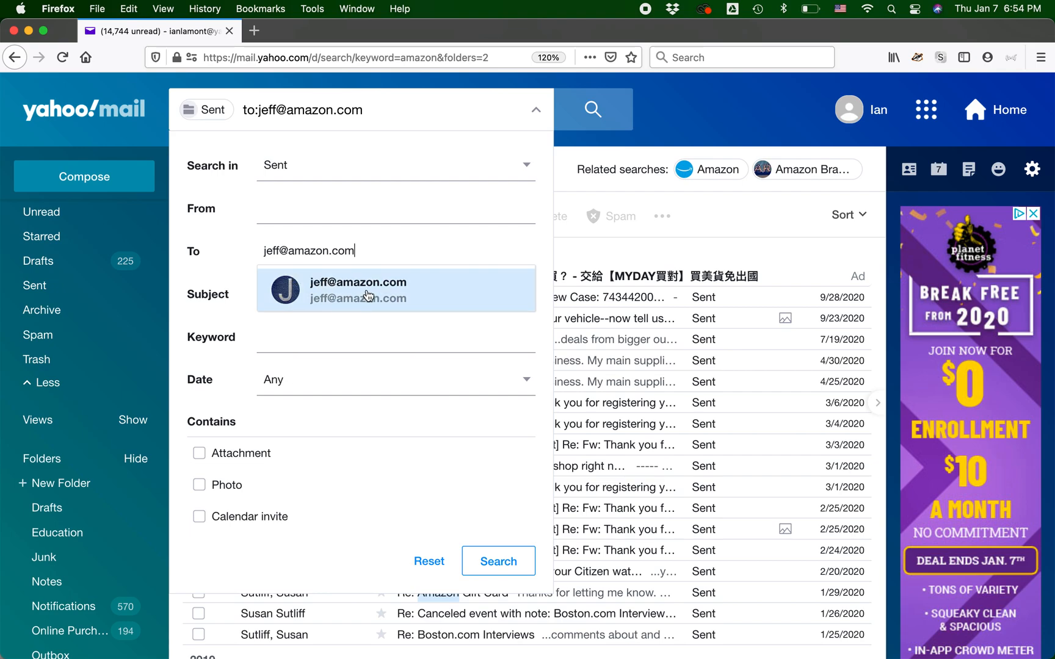
pyautogui.click(486, 563)
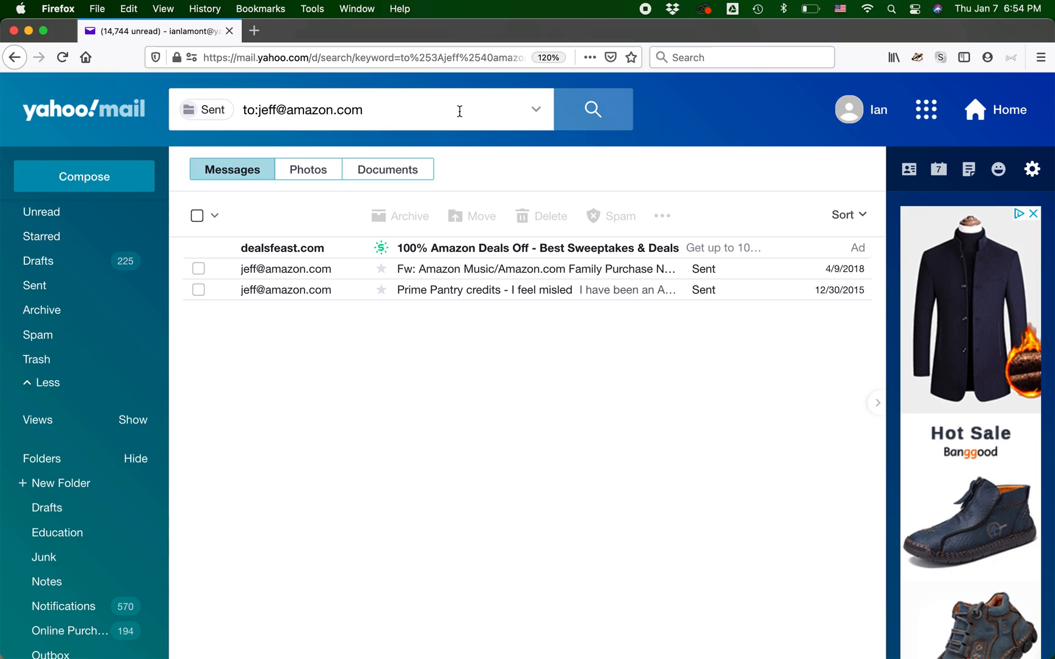
# Review and dismiss the advanced search options, then switch back to Safari
pyautogui.click(537, 115)
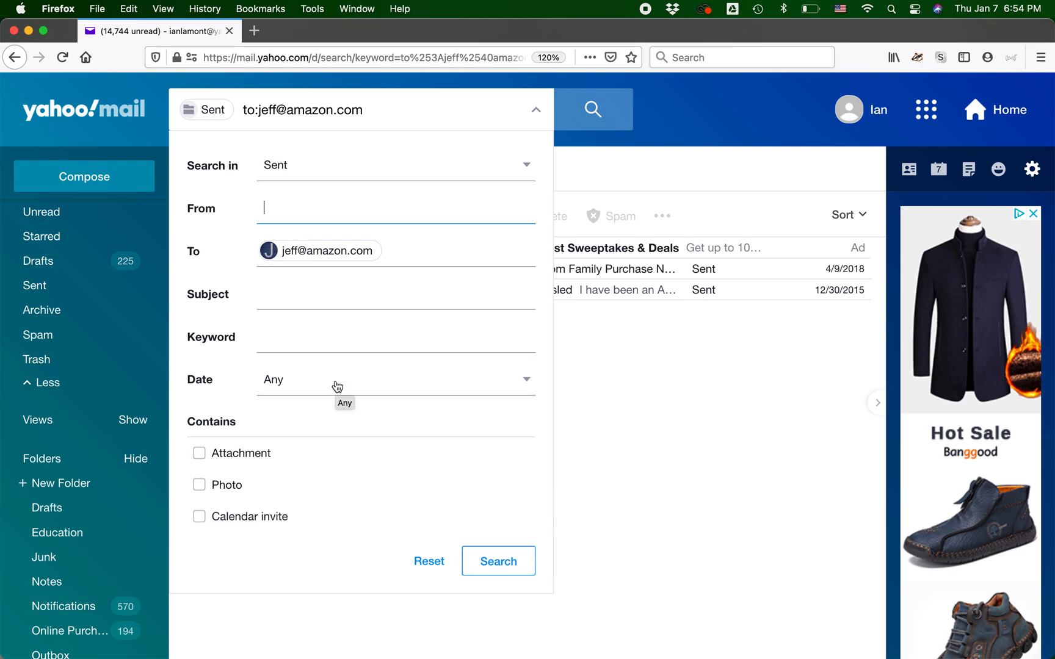
pyautogui.click(697, 387)
pyautogui.press('super+Tab')
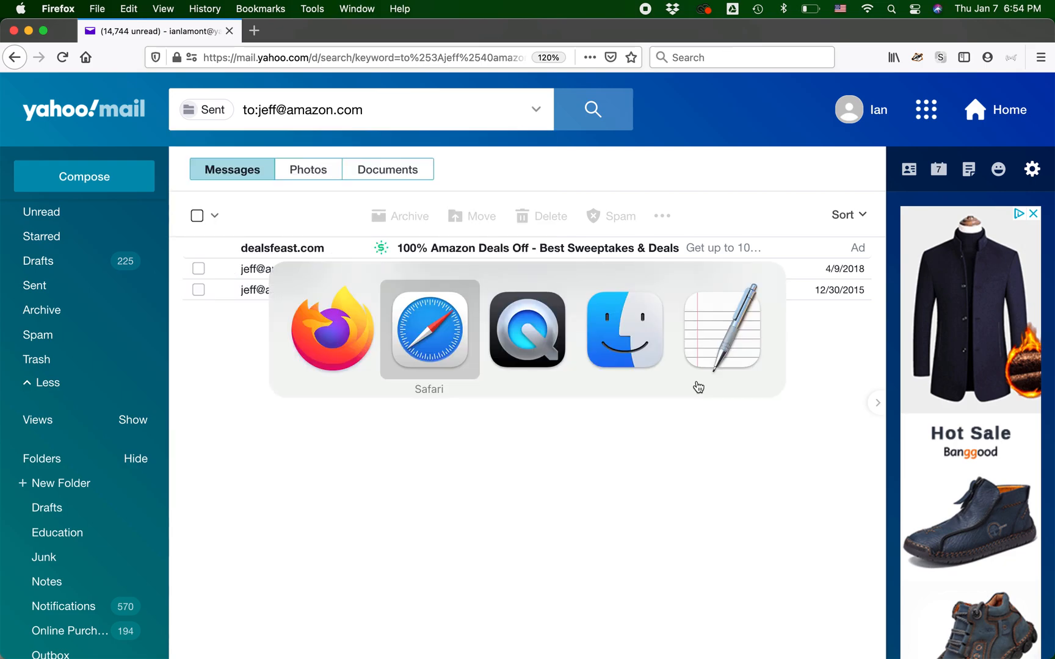